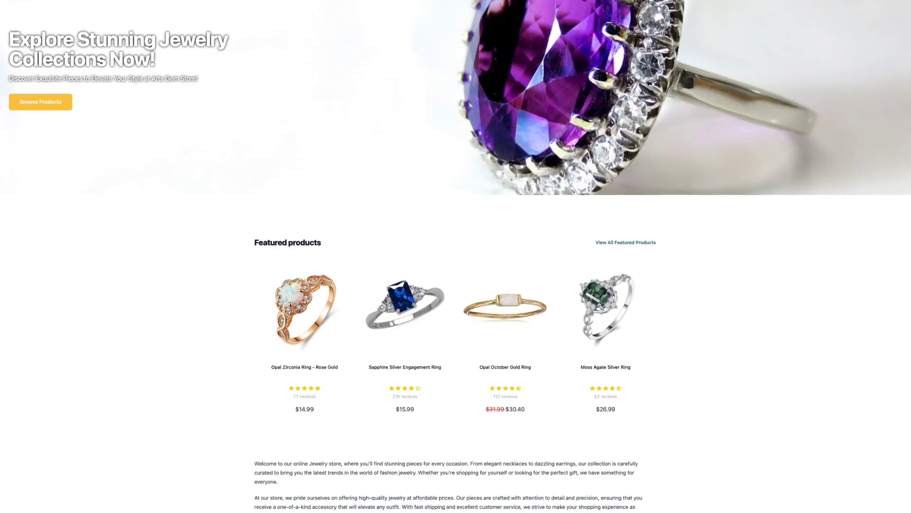
Step: Scroll the dashboard, then open Settings to show the Amazon, eBay, Walmart, Etsy and AliExpress tabs
scroll(456, 257, down, 10)
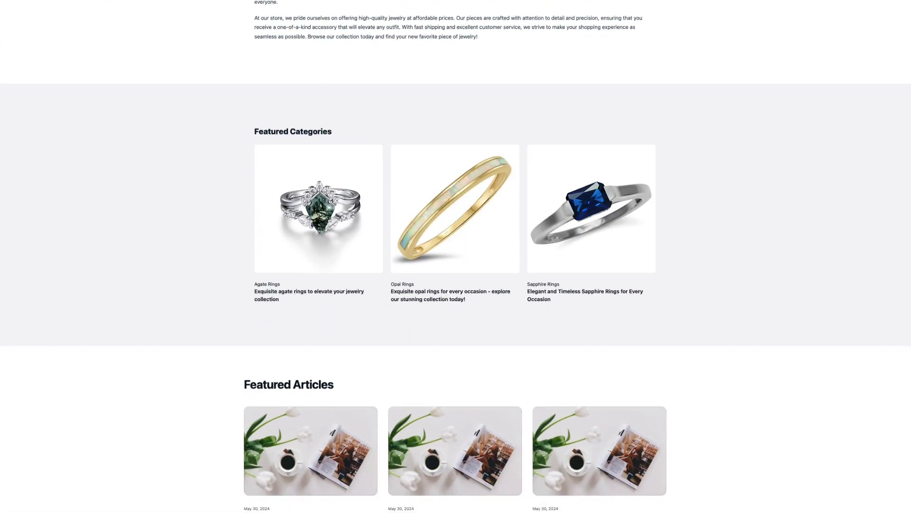
scroll(456, 256, down, 12)
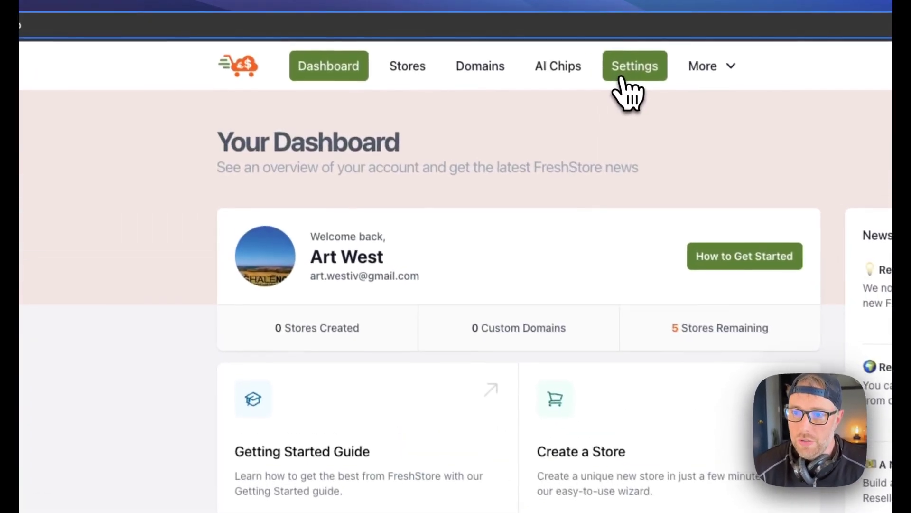
click(428, 48)
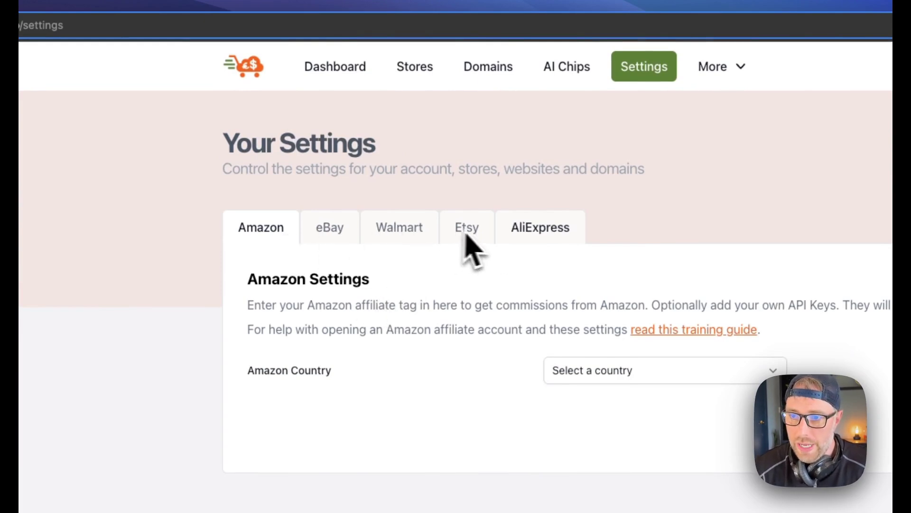
Step: Set the Amazon Country to United States, then go back to the Dashboard
click(600, 372)
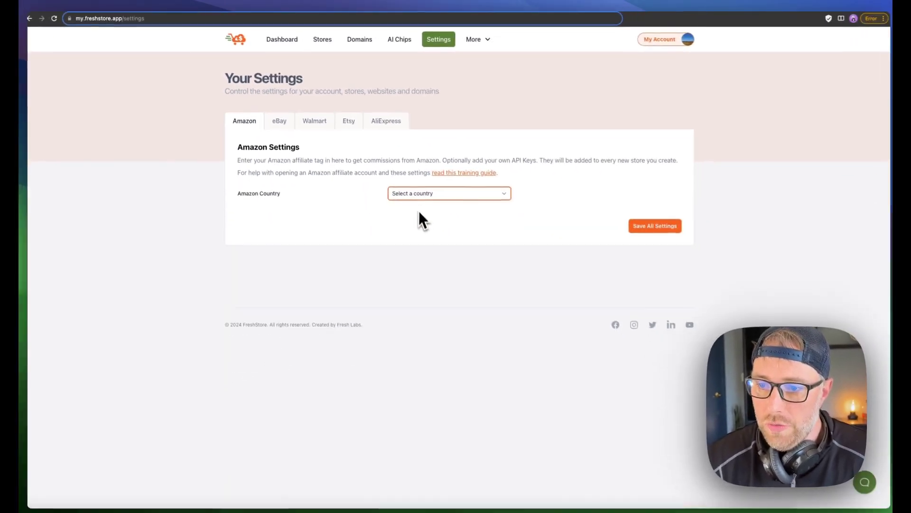
click(430, 390)
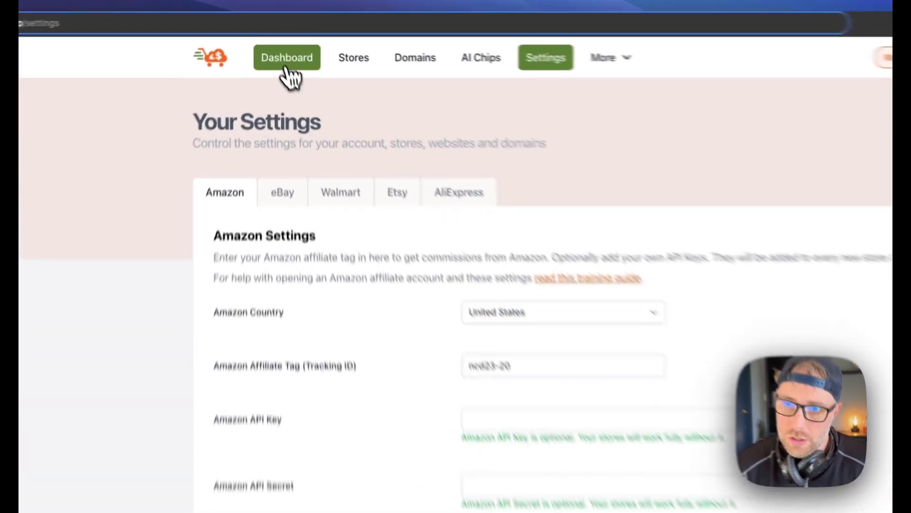
click(283, 41)
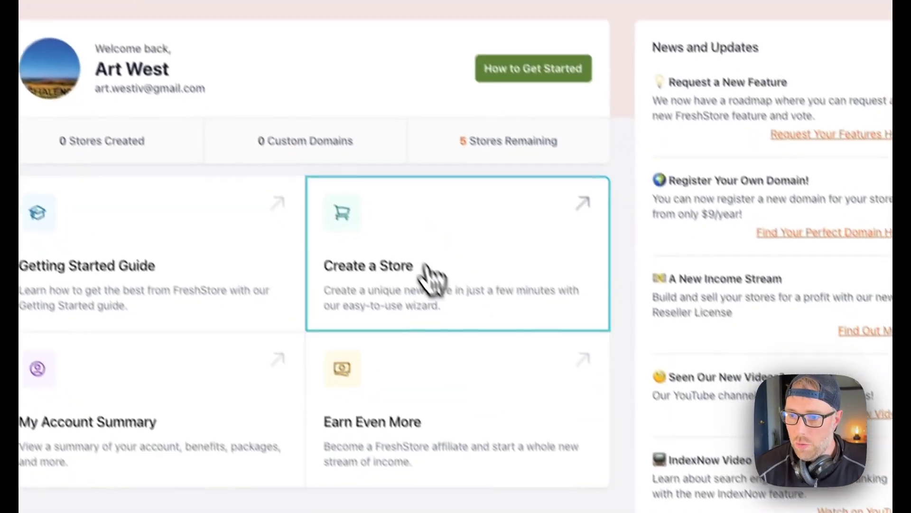
Step: Start a new store, then switch to the Amazon commission rate table
click(664, 451)
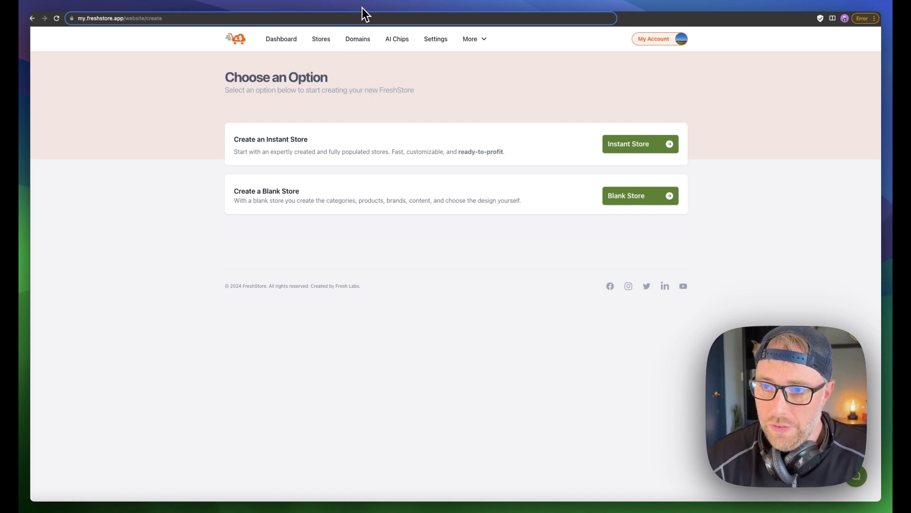
key(ctrl+Tab)
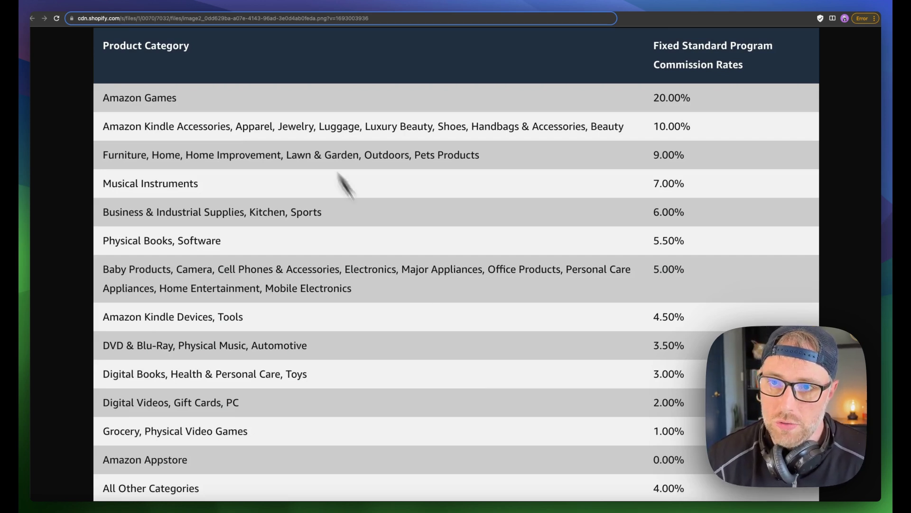
key(ctrl+Tab)
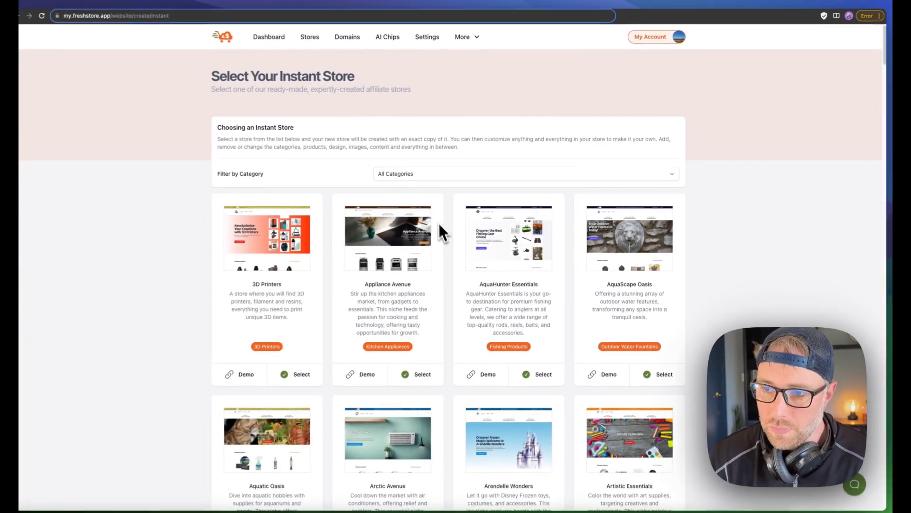
Step: Filter the instant store gallery to the Jewelry category, leaving only Gemstone Boutique
click(421, 173)
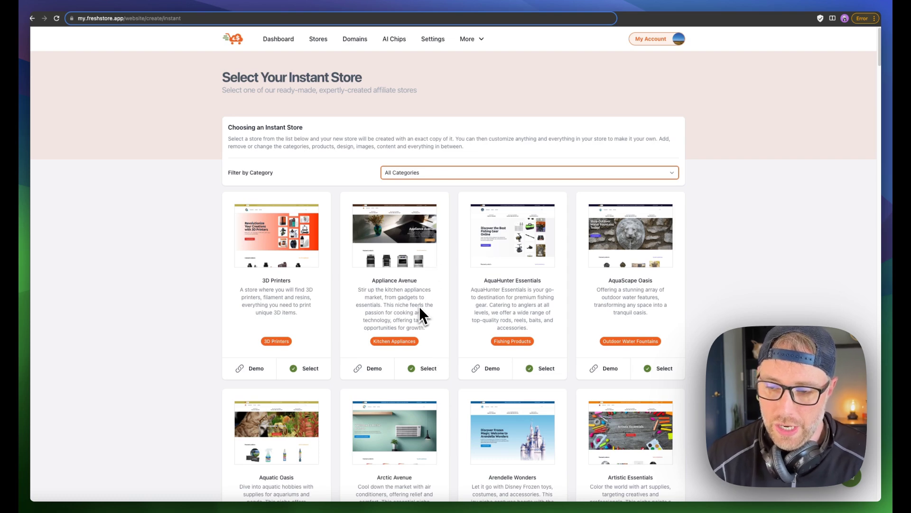
key(space)
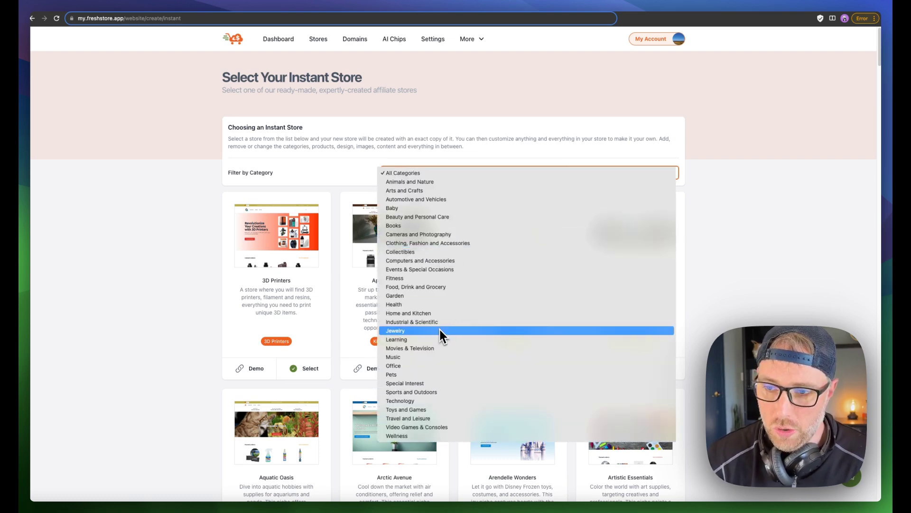
click(440, 329)
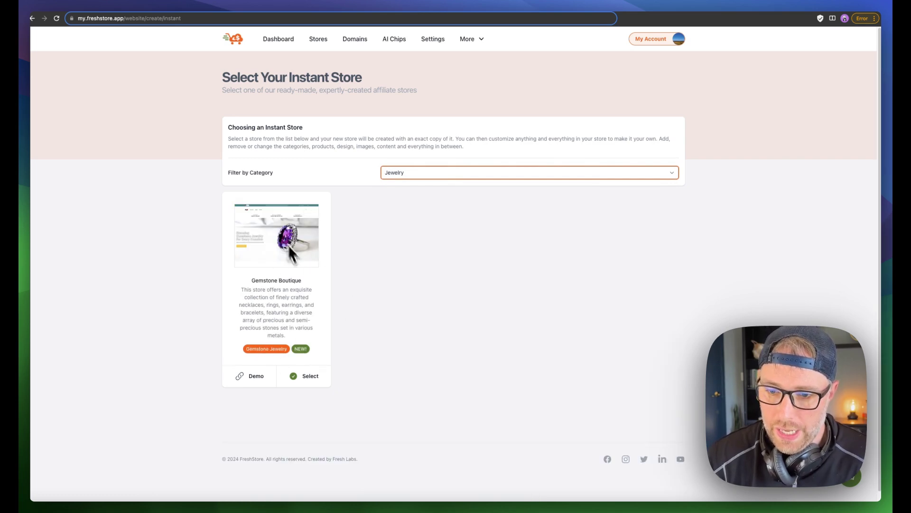
click(256, 379)
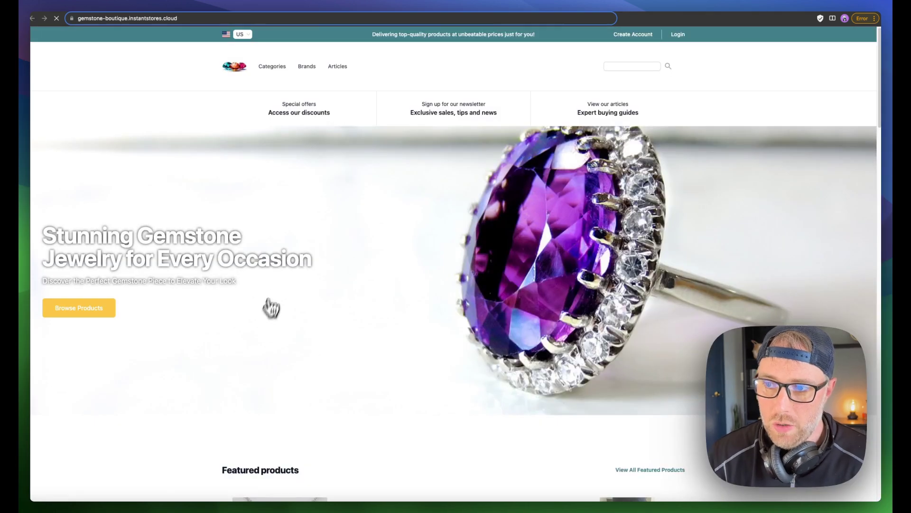
click(277, 69)
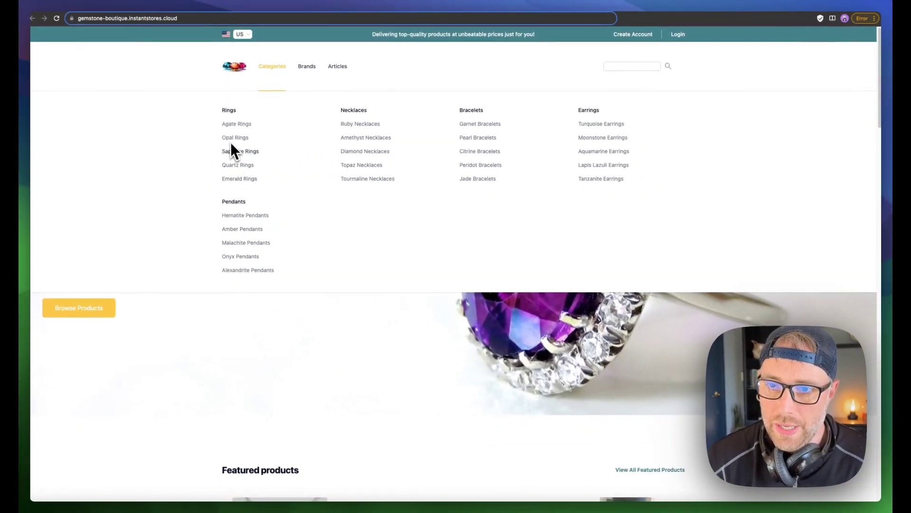
click(306, 66)
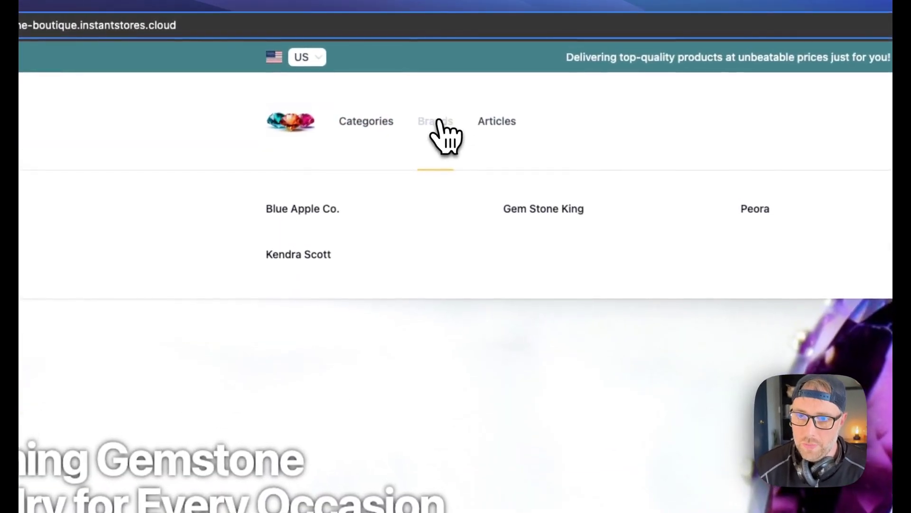
mouse_move(509, 138)
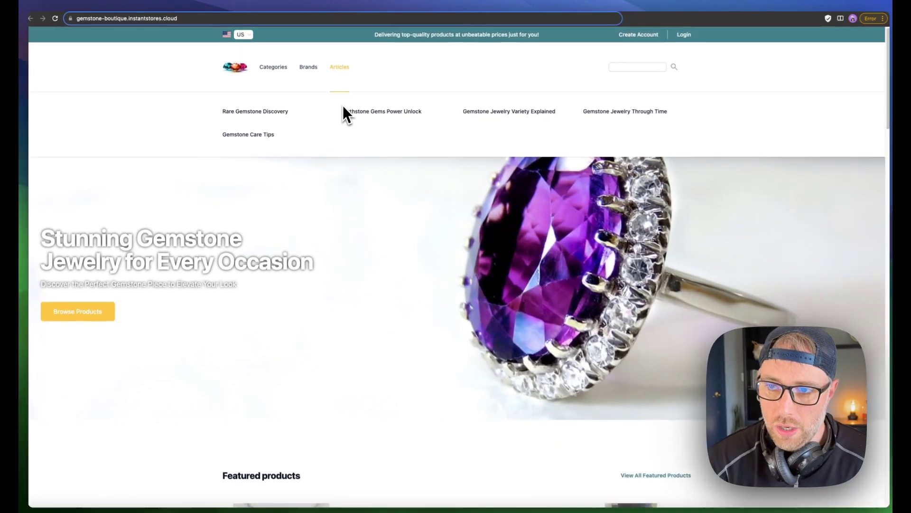
scroll(427, 195, down, 5)
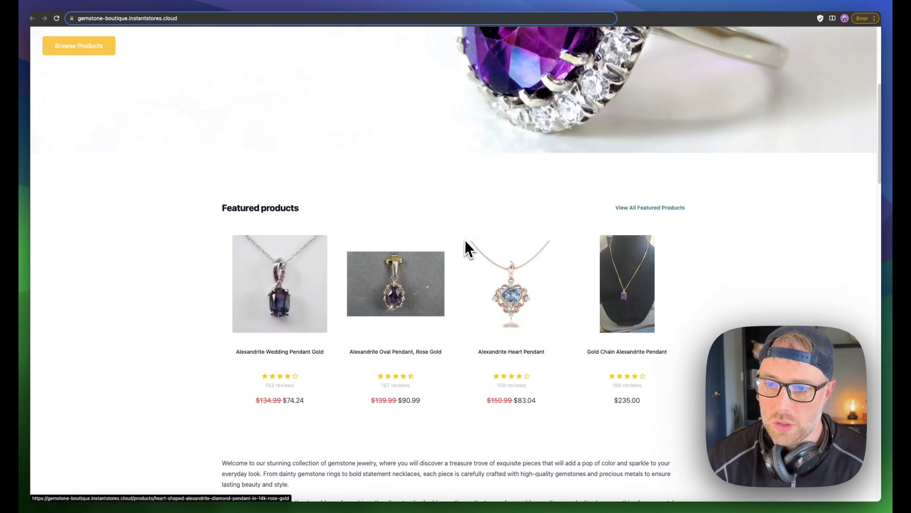
scroll(316, 236, down, 13)
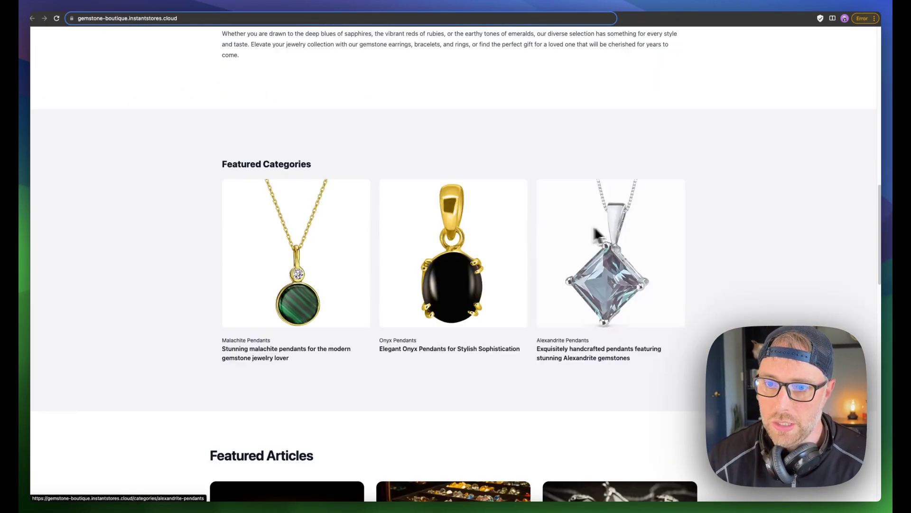
scroll(324, 215, down, 12)
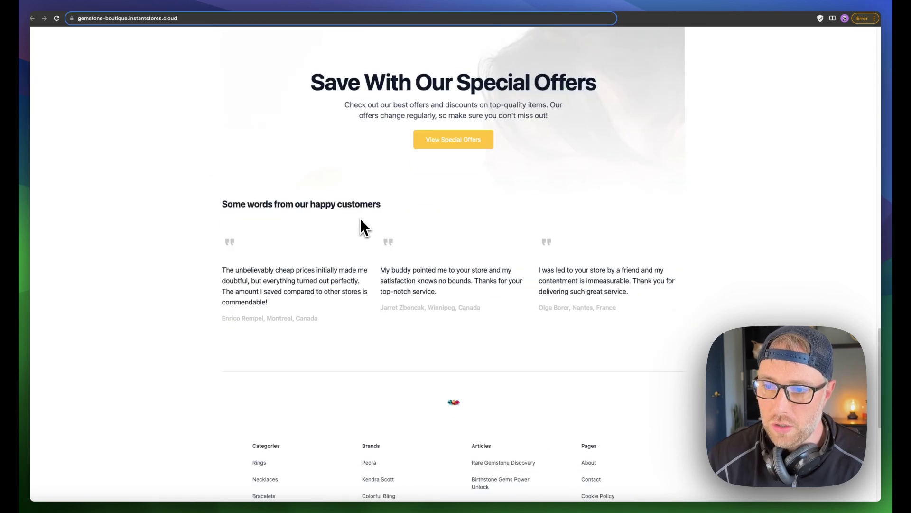
scroll(380, 235, down, 3)
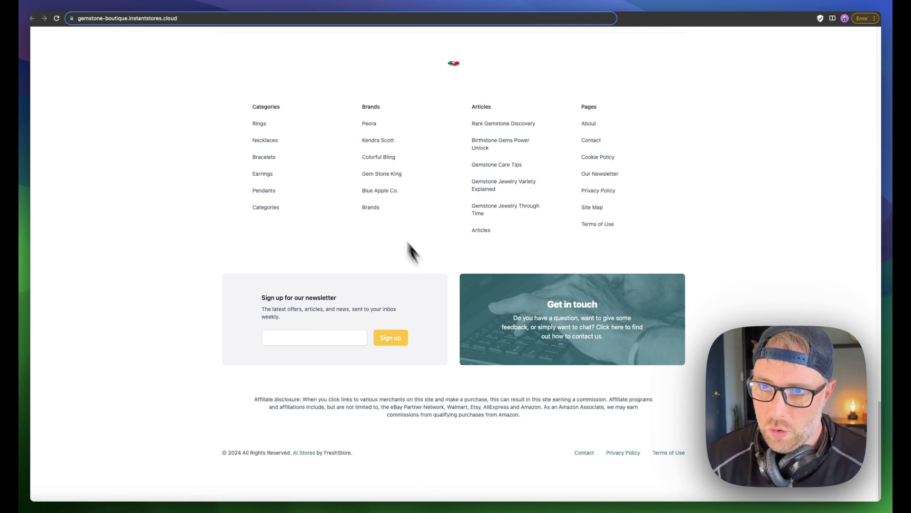
key(super+w)
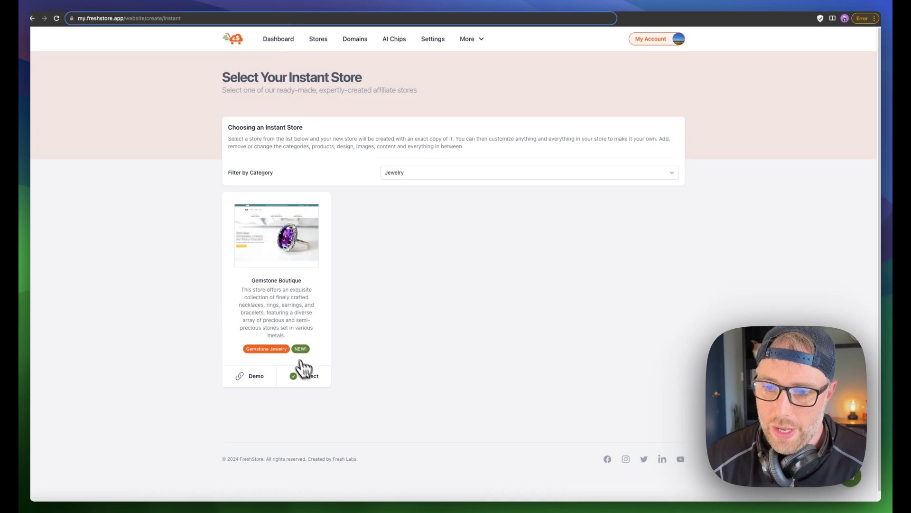
Step: Pick Gemstone Boutique, trim the niche to Jewelry and rename it Arts Gem Store
click(309, 377)
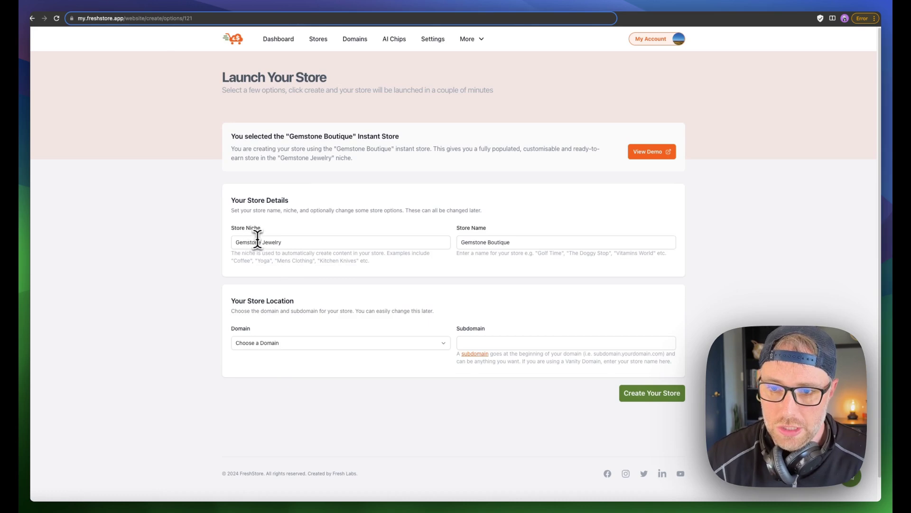
drag(264, 242, 188, 246)
key(BackSpace)
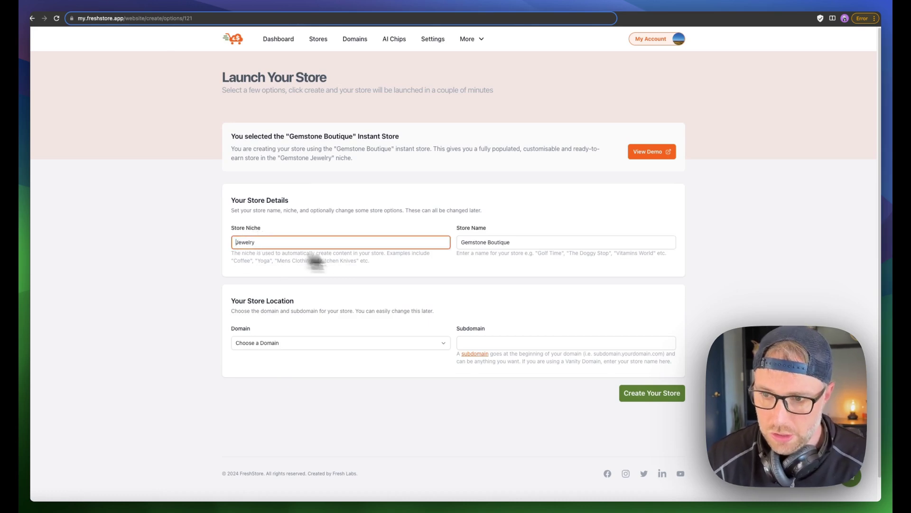
drag(512, 242, 427, 241)
text(Arts Gem Store)
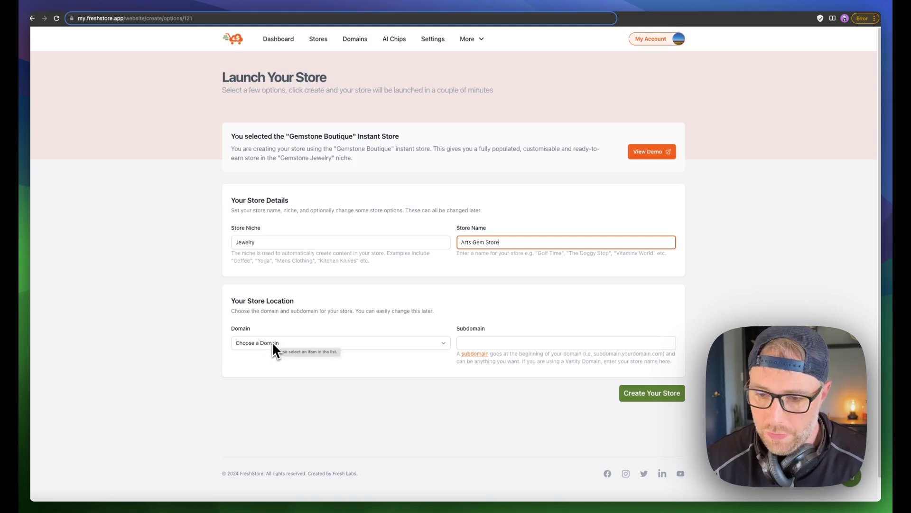
Step: Give the store the address gems.premiumweb.store and create it
click(273, 343)
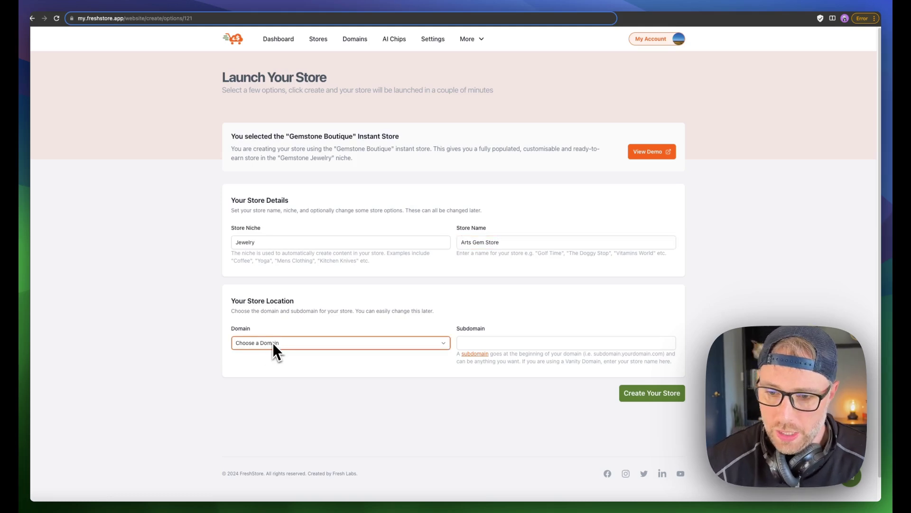
click(308, 365)
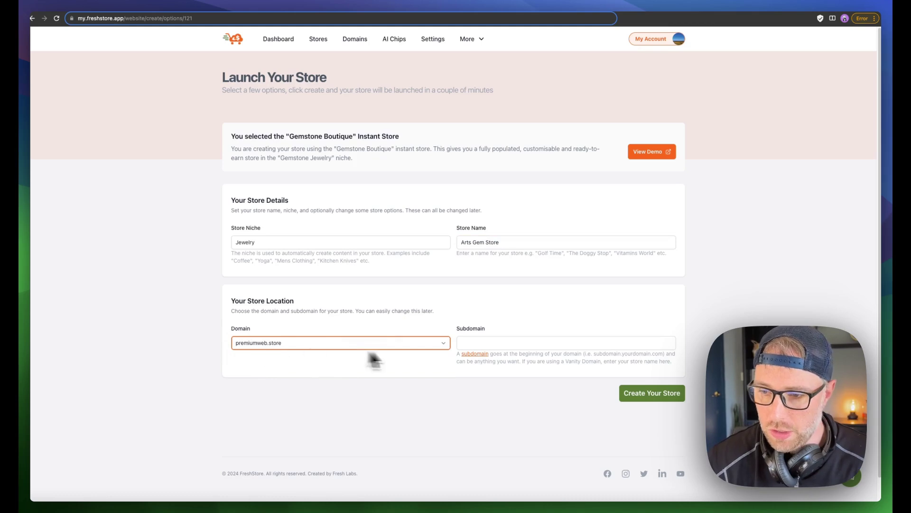
click(494, 343)
text(gems)
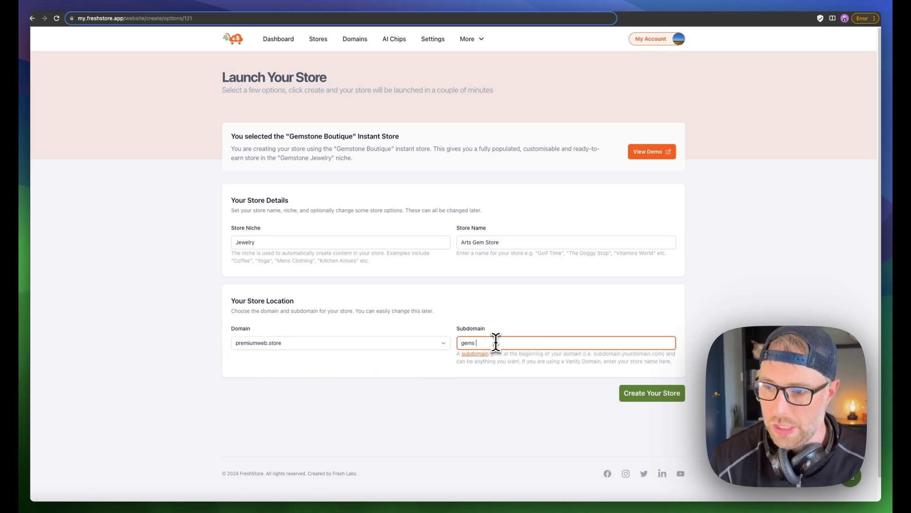
click(636, 393)
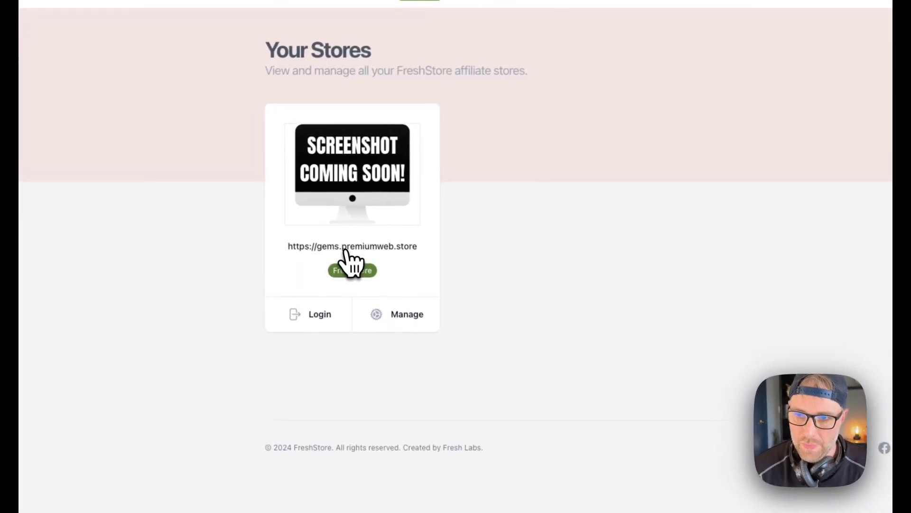
click(349, 246)
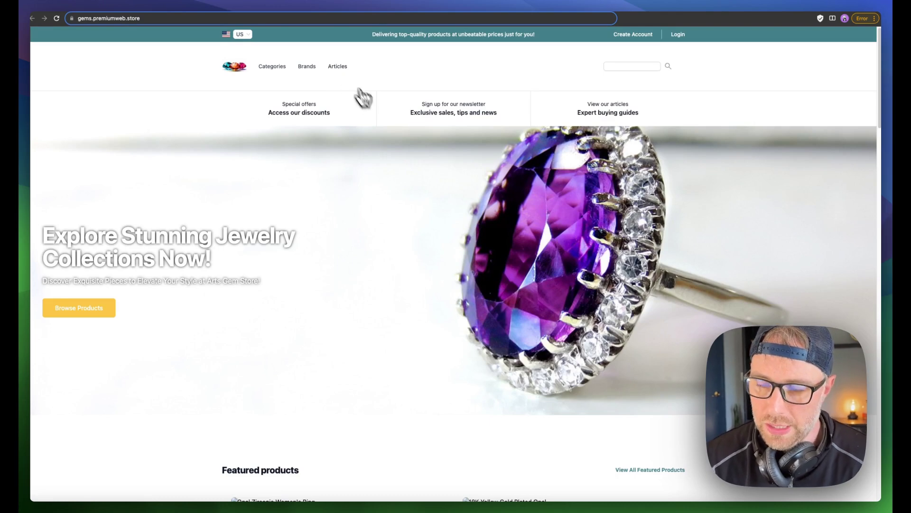
Step: Scroll through the jewelry storefront homepage, close it, and open the gems store's management page
scroll(387, 133, down, 10)
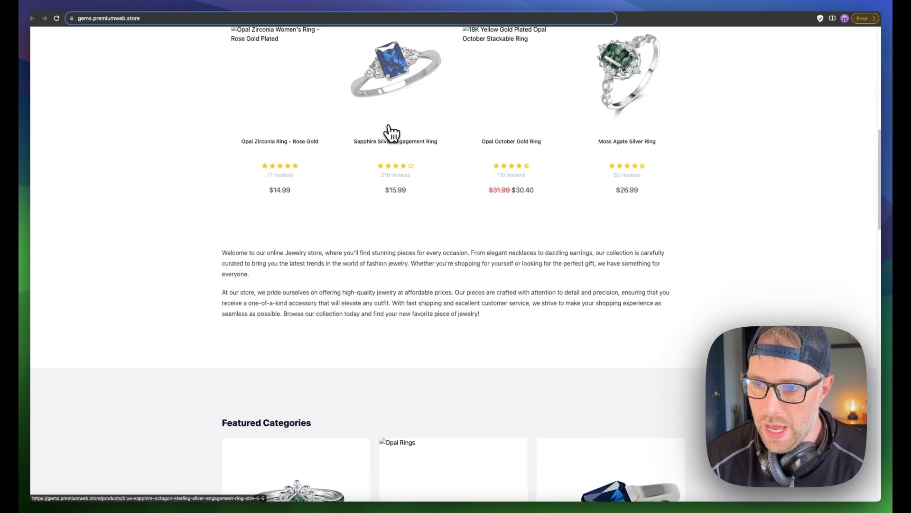
scroll(421, 213, down, 8)
scroll(427, 217, down, 4)
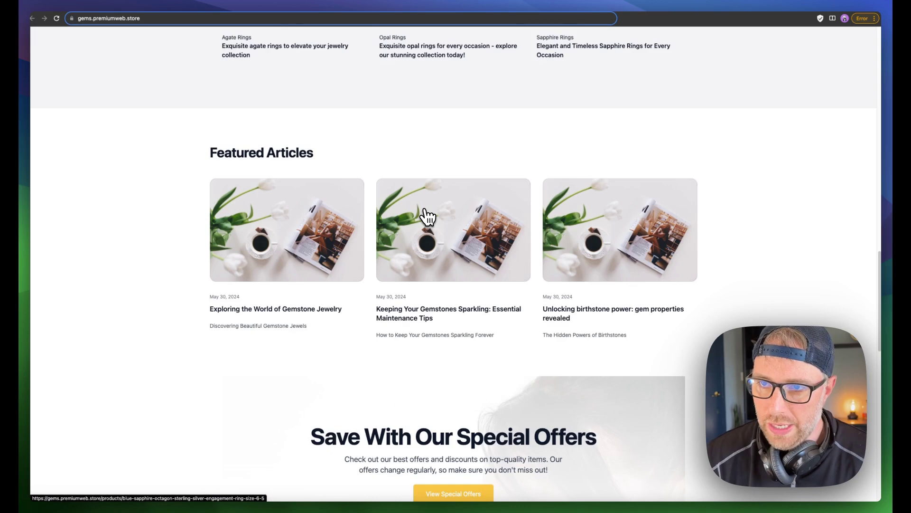
key(super+w)
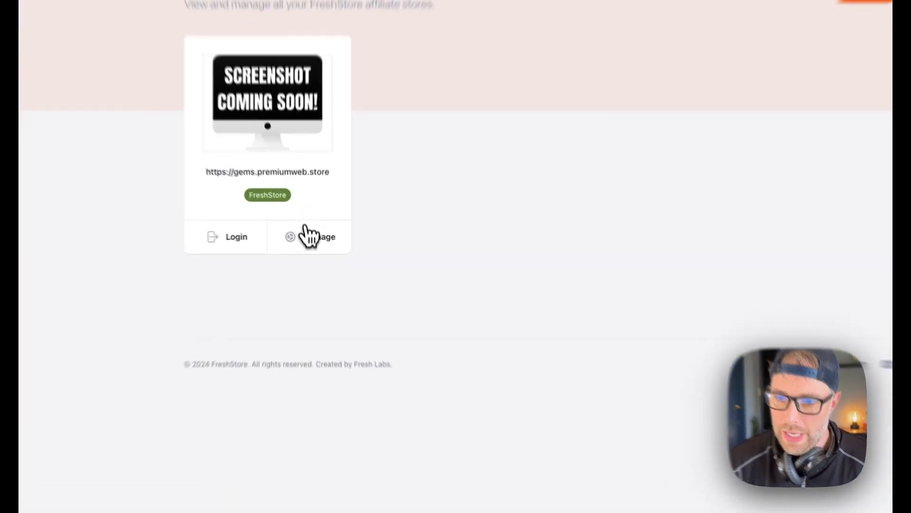
click(307, 241)
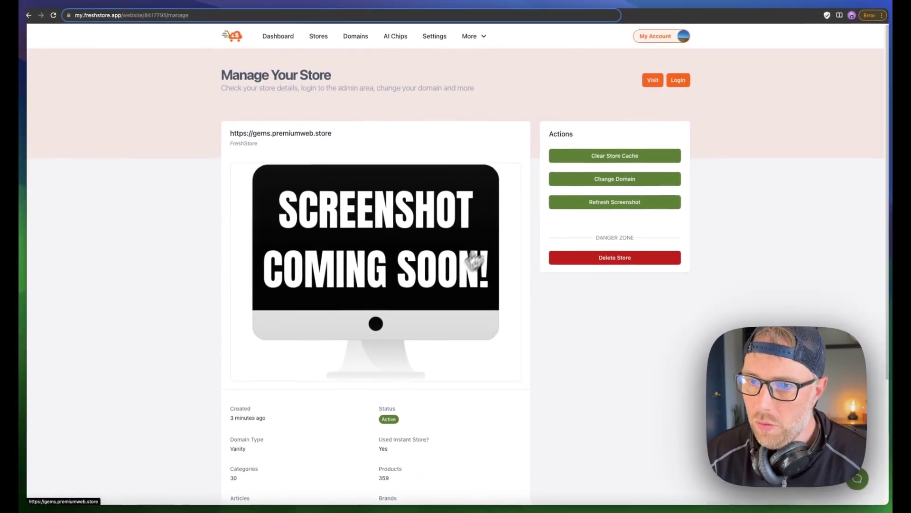
Step: Refresh the gems.premiumweb.store screenshot and log into the Arts Gem Store admin
scroll(341, 217, down, 3)
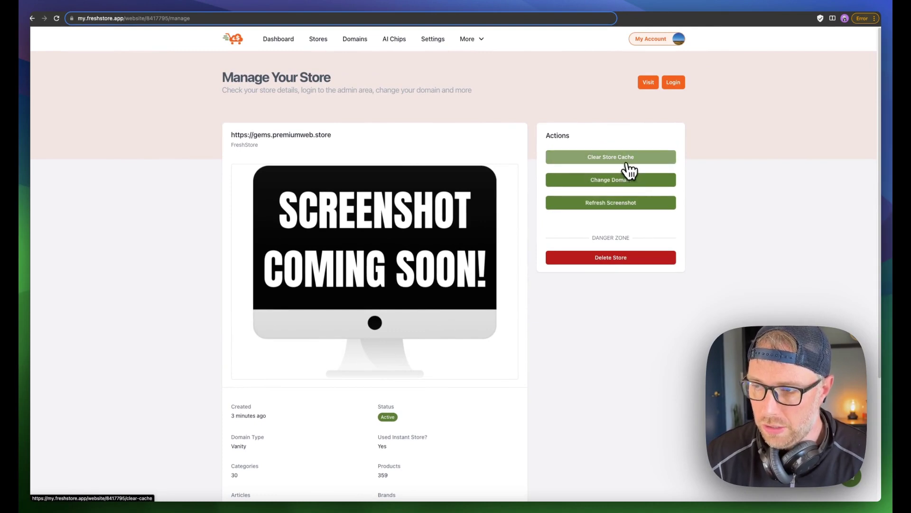
click(619, 204)
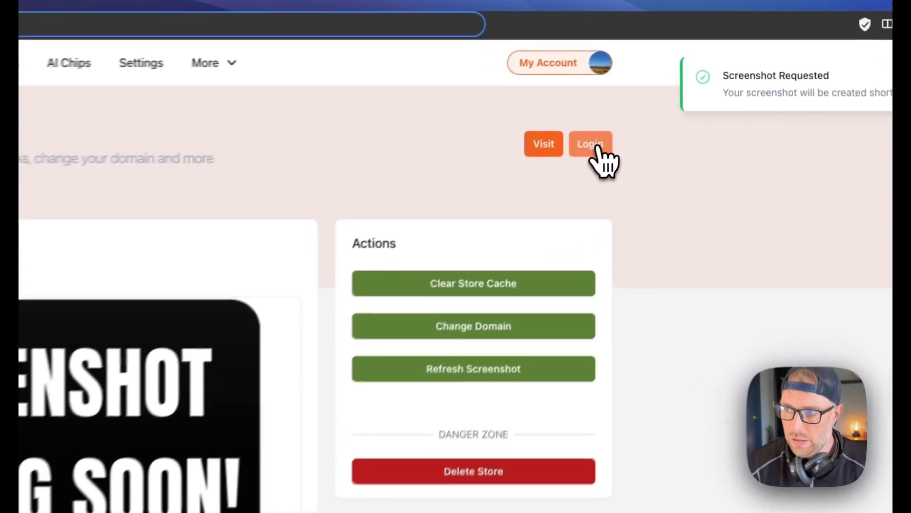
click(671, 85)
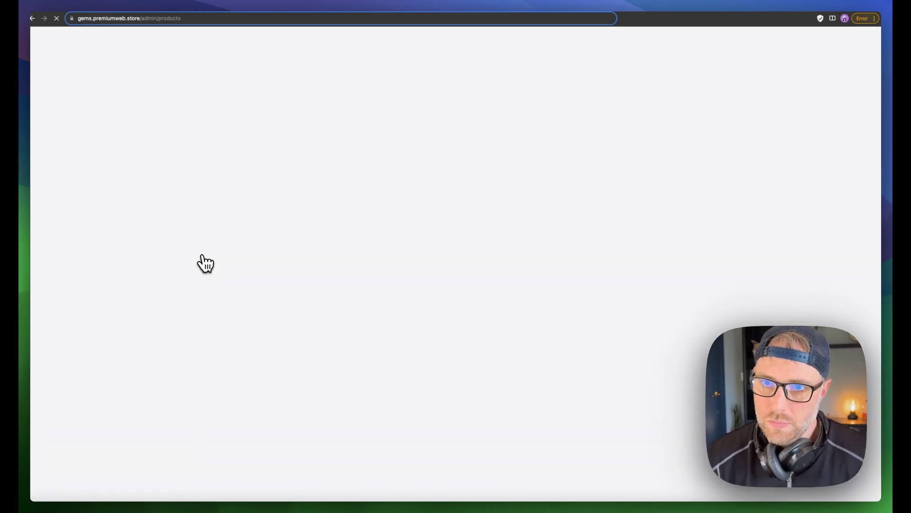
Step: Scroll down through the Arts Gem Store admin products list
scroll(333, 204, down, 3)
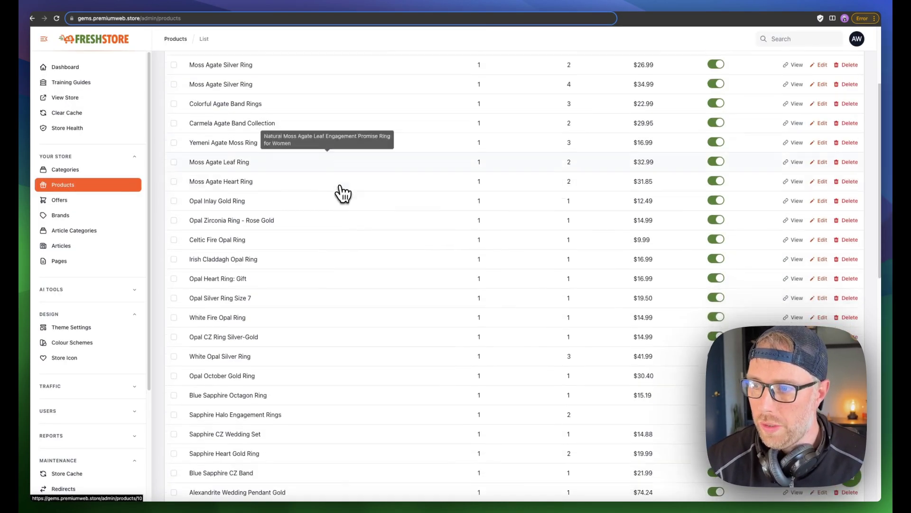
scroll(343, 192, down, 10)
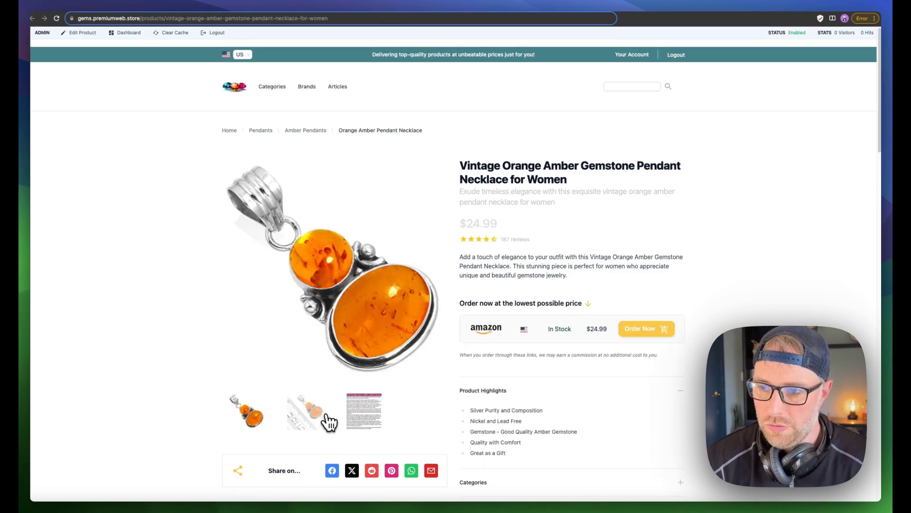
Step: Scroll the Amber Pendant Necklace page down to 'More options on eBay', then back to Order Now
scroll(494, 244, down, 3)
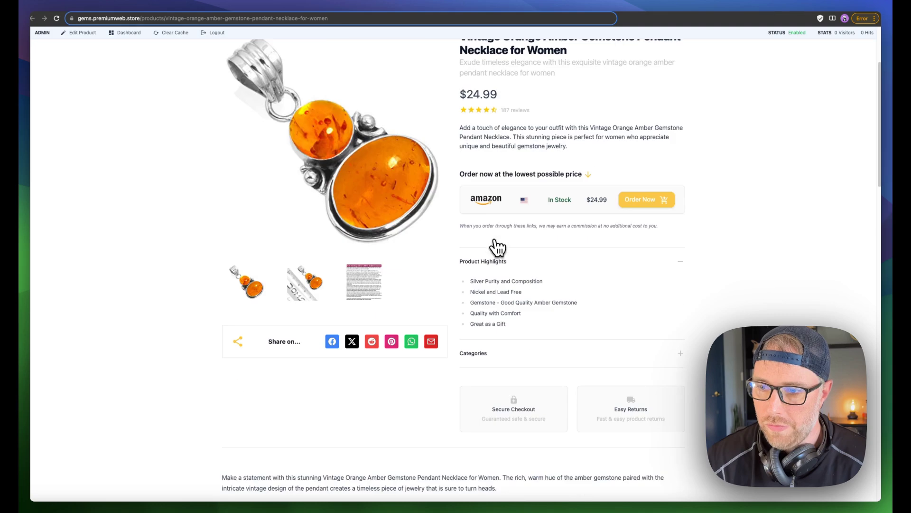
scroll(487, 283, down, 3)
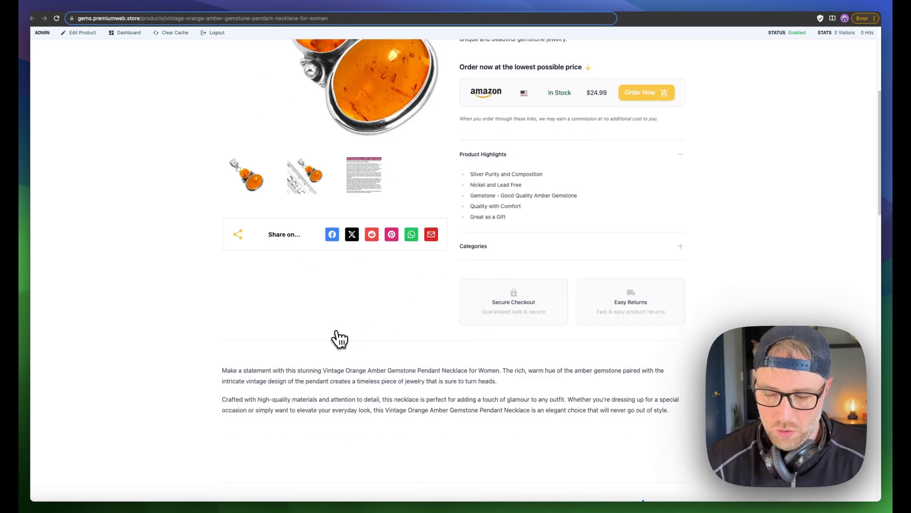
scroll(338, 339, down, 6)
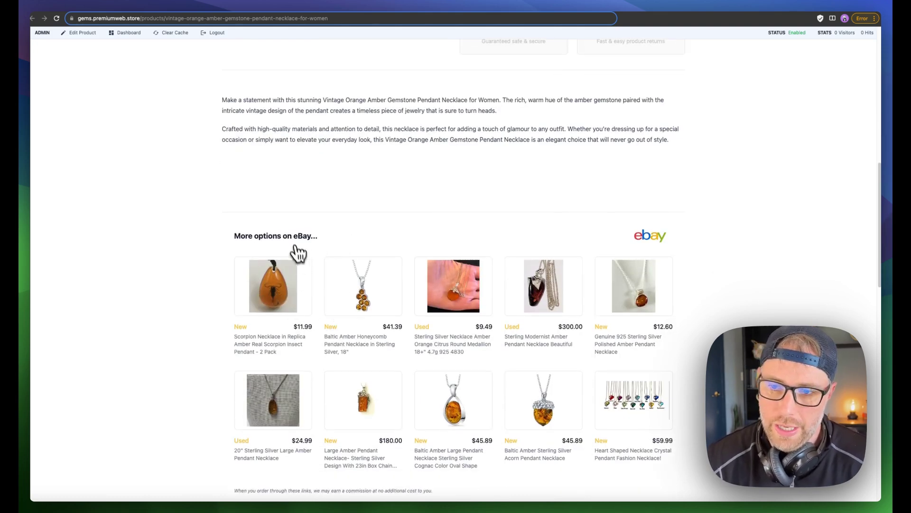
scroll(309, 252, down, 4)
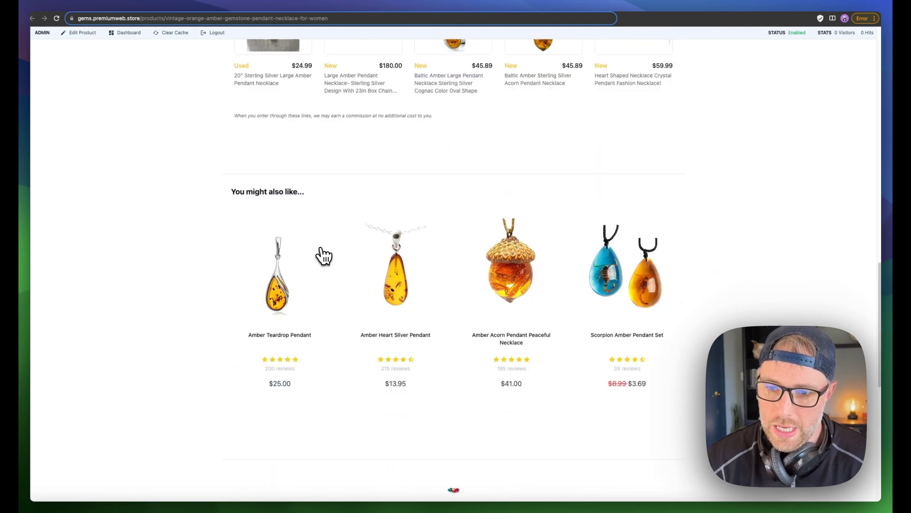
scroll(324, 255, down, 4)
scroll(324, 256, up, 7)
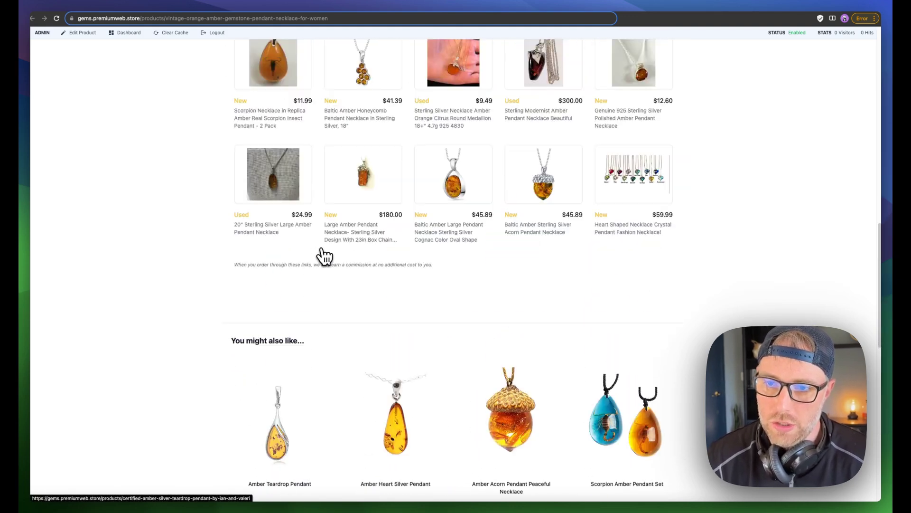
scroll(324, 256, up, 4)
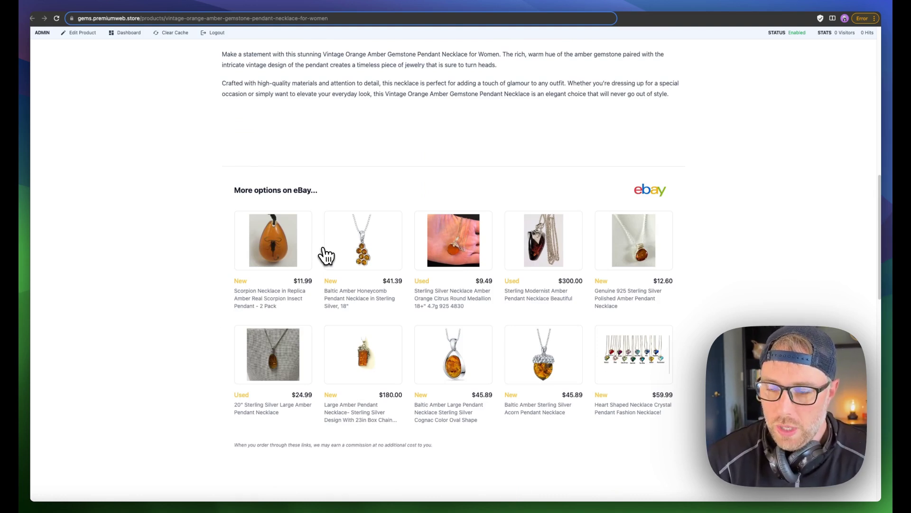
scroll(380, 265, up, 3)
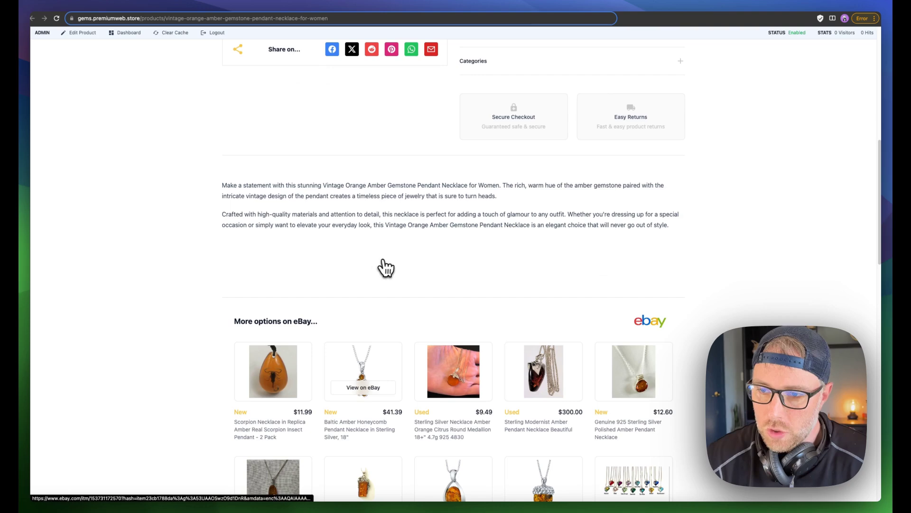
scroll(422, 252, up, 5)
scroll(422, 251, up, 1)
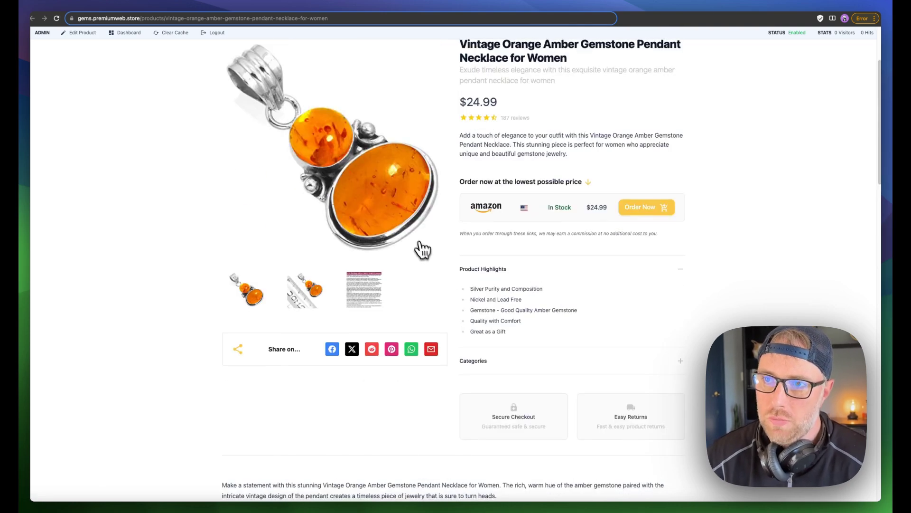
Step: Switch to the admin tab and open Design > Theme Settings
click(364, 4)
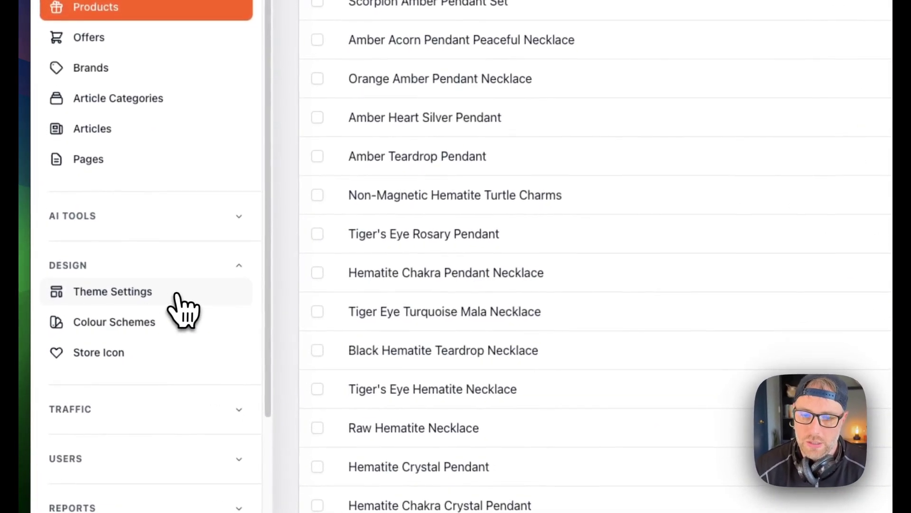
click(178, 296)
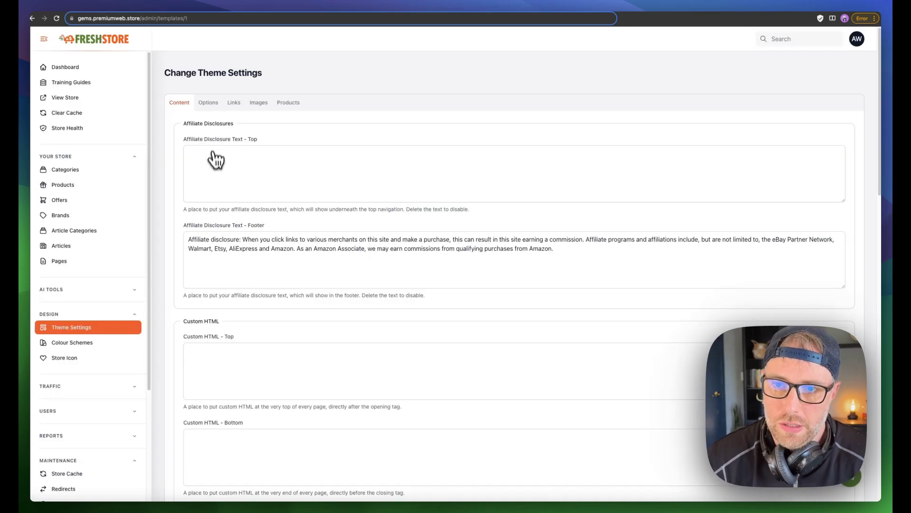
scroll(236, 328, down, 3)
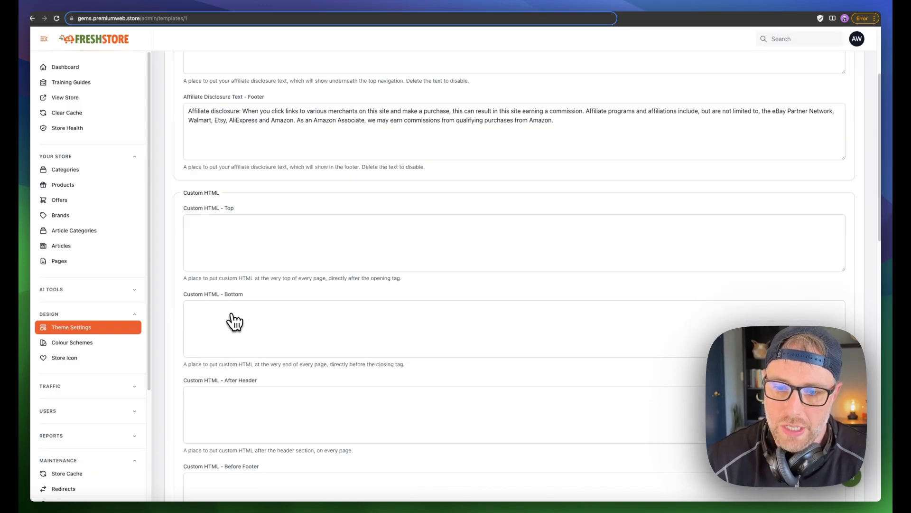
scroll(234, 320, up, 3)
Step: Look through the Options tab's colour schemes, then the Links, Images and Products tabs
click(209, 104)
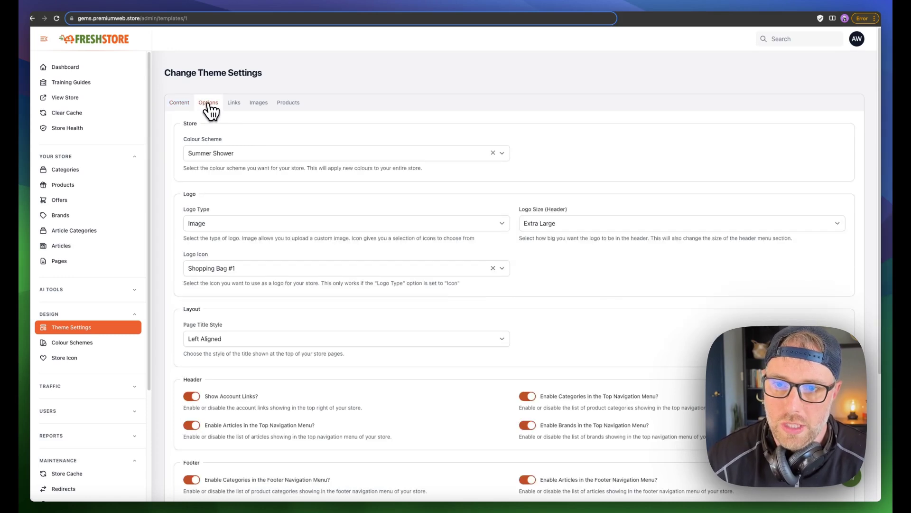
click(241, 157)
click(283, 134)
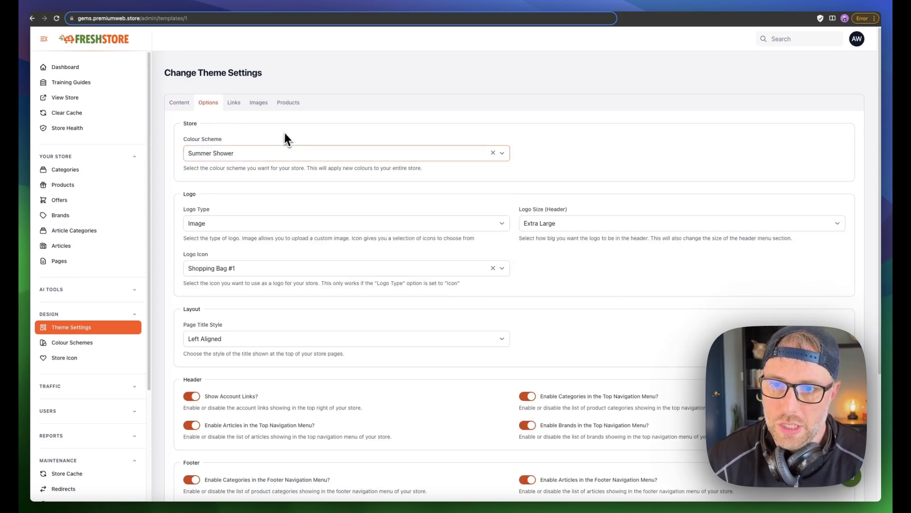
click(235, 104)
click(259, 104)
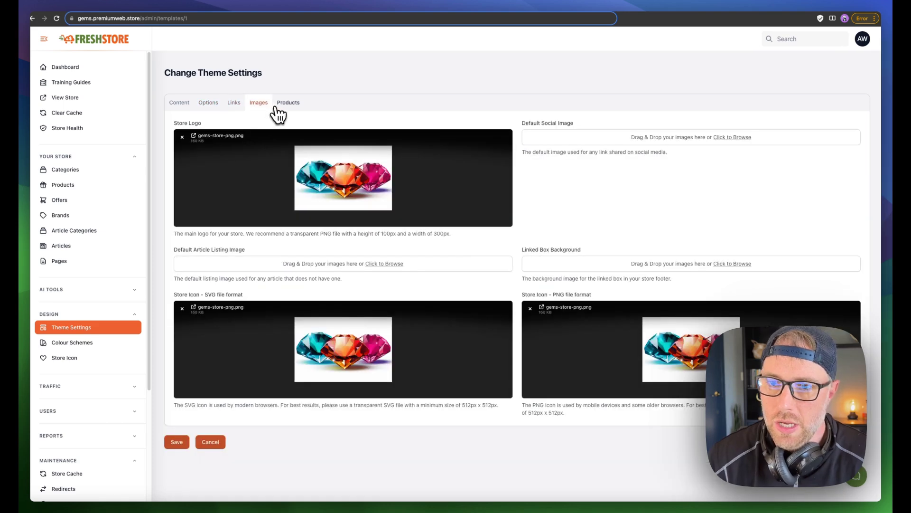
click(283, 103)
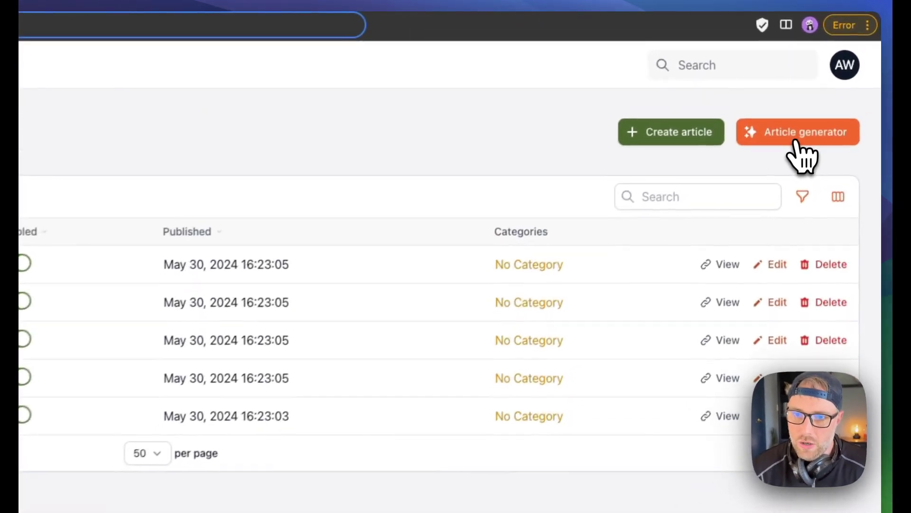
Step: Open the AI Article generator from the Articles list
click(813, 113)
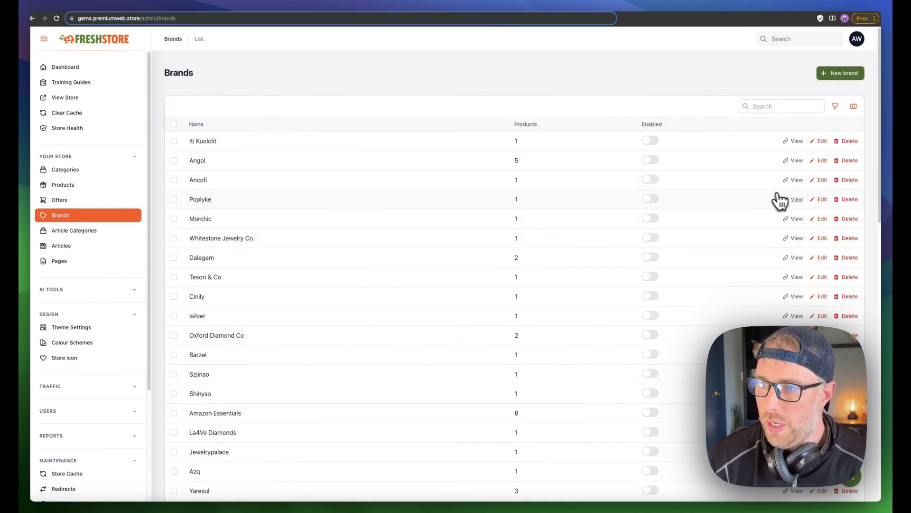
Step: Browse the storefront brands overview and Gem Stone King's products, then return to the admin Brands list
scroll(779, 209, down, 2)
scroll(791, 223, down, 5)
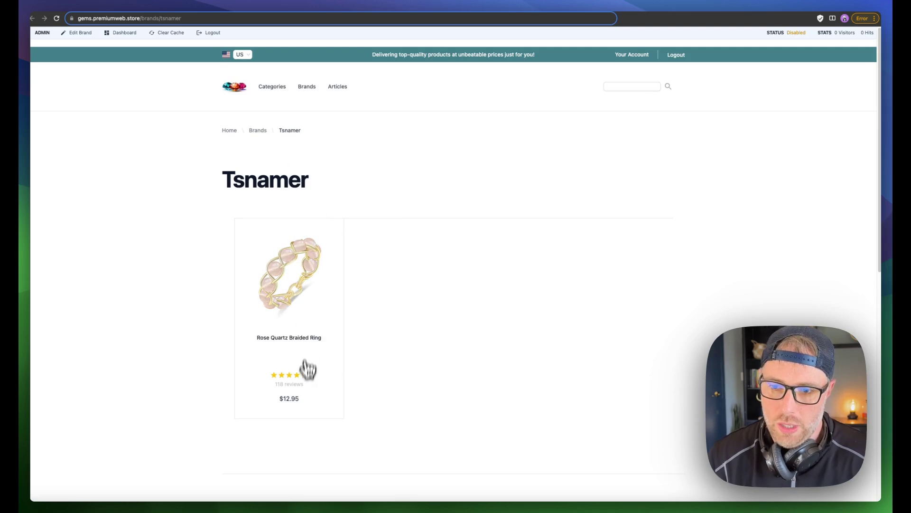
click(258, 130)
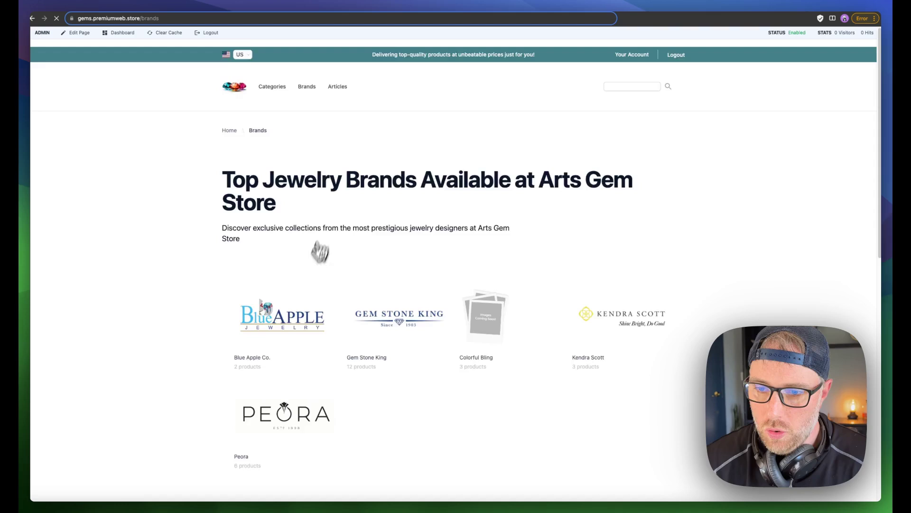
scroll(313, 249, down, 2)
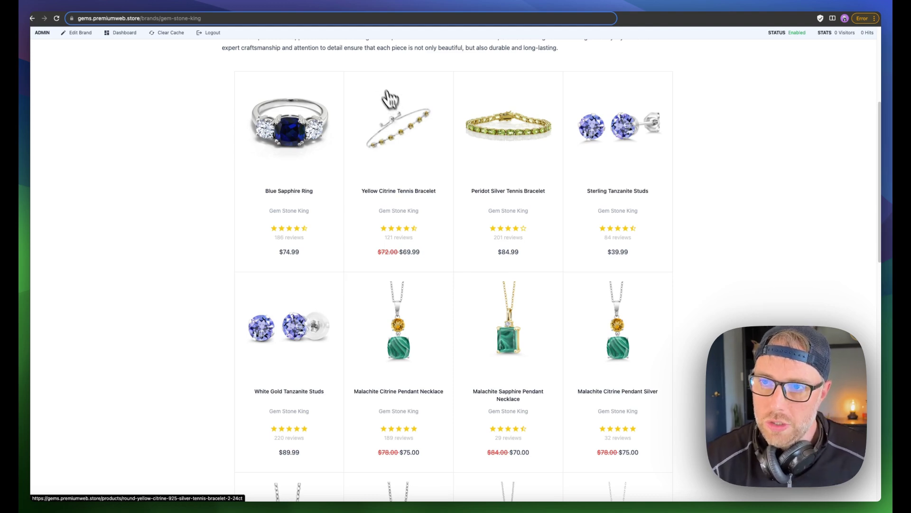
click(355, 9)
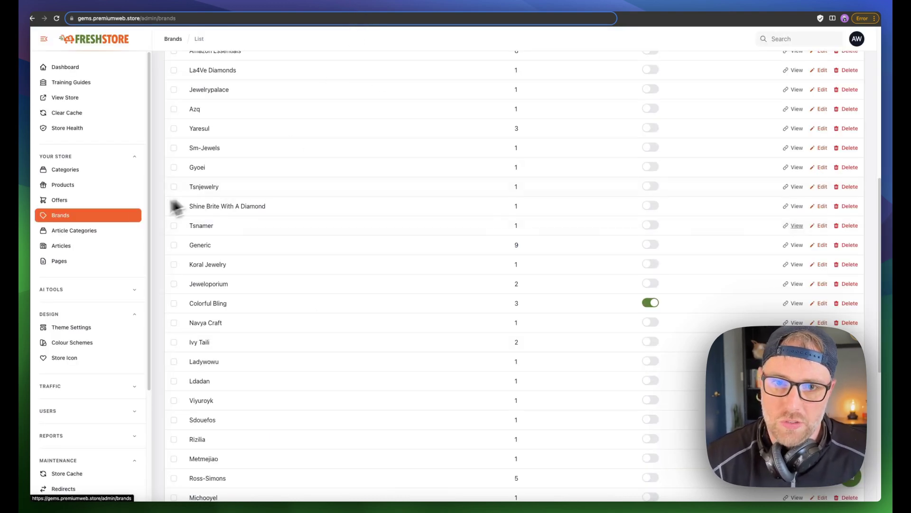
Step: Expand the AI TOOLS, TRAFFIC (IndexNow, sitemap) and USERS (accounts, messages) sidebar sections
scroll(104, 220, up, 1)
scroll(78, 209, down, 3)
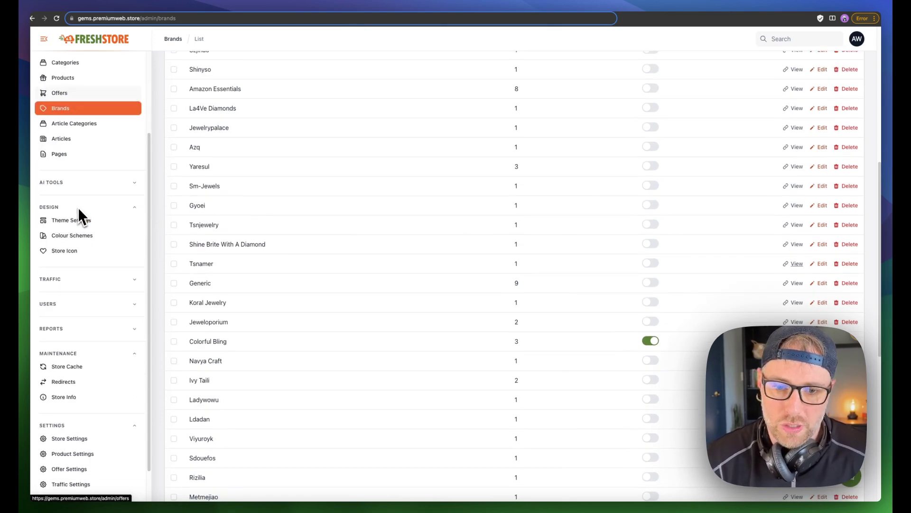
scroll(87, 275, up, 3)
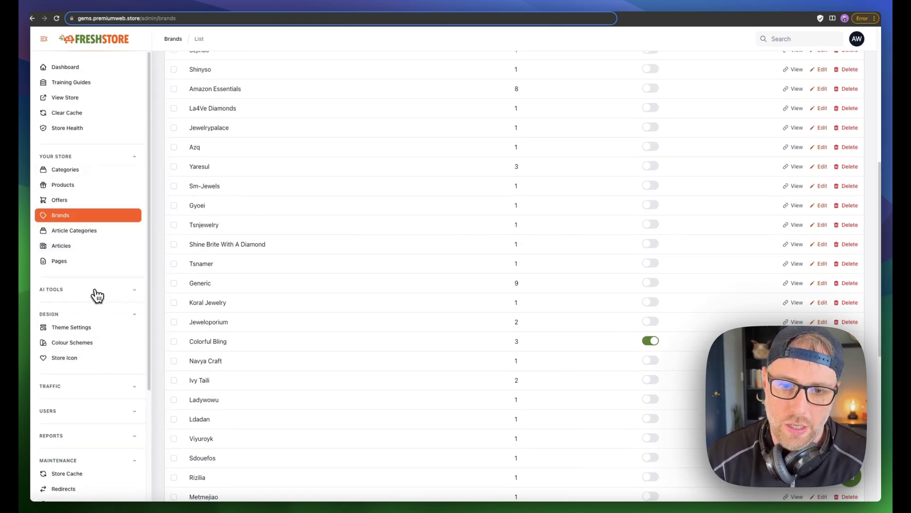
click(93, 291)
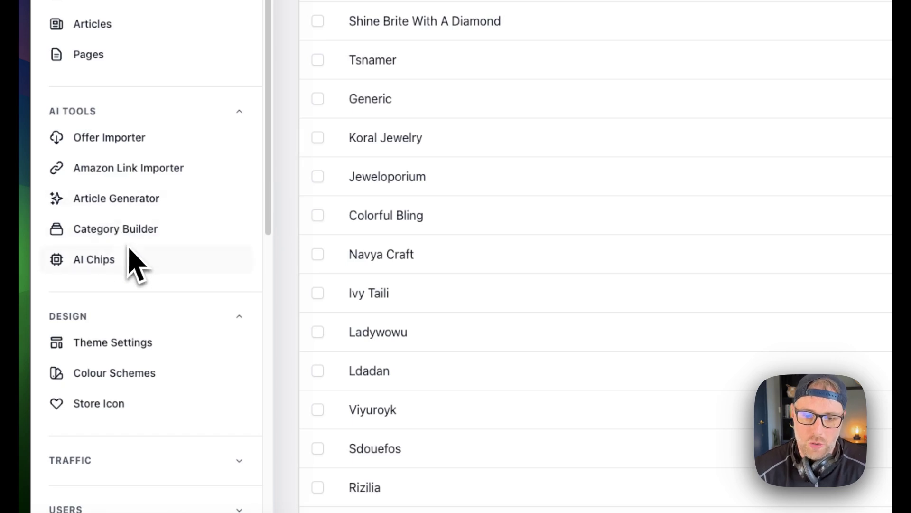
scroll(128, 256, down, 5)
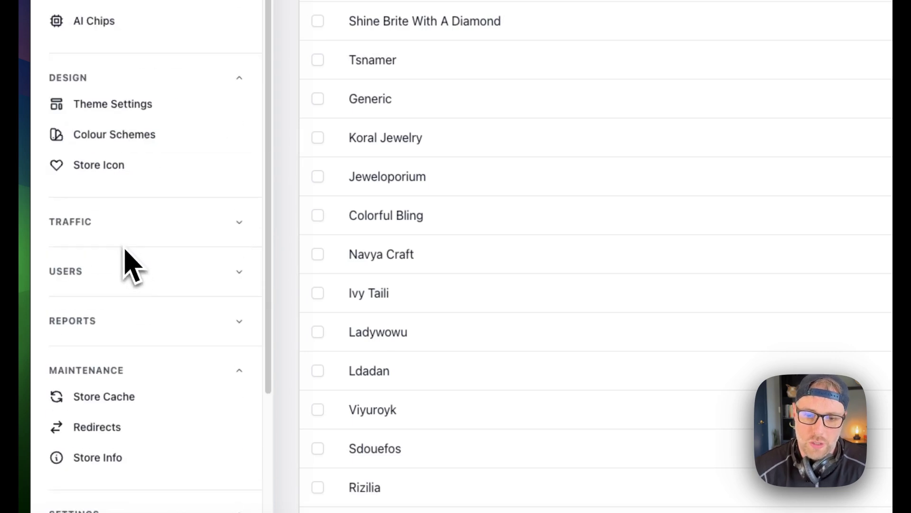
click(163, 225)
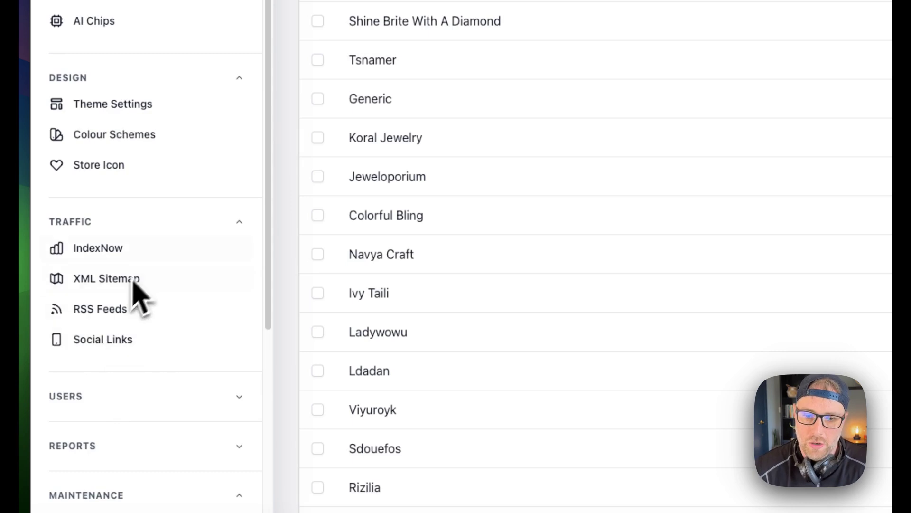
scroll(142, 292, down, 3)
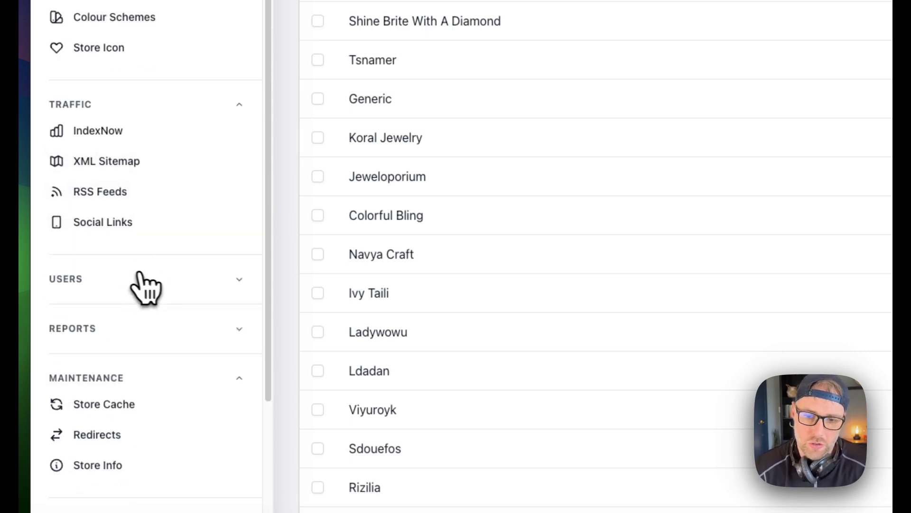
click(152, 287)
scroll(163, 276, up, 8)
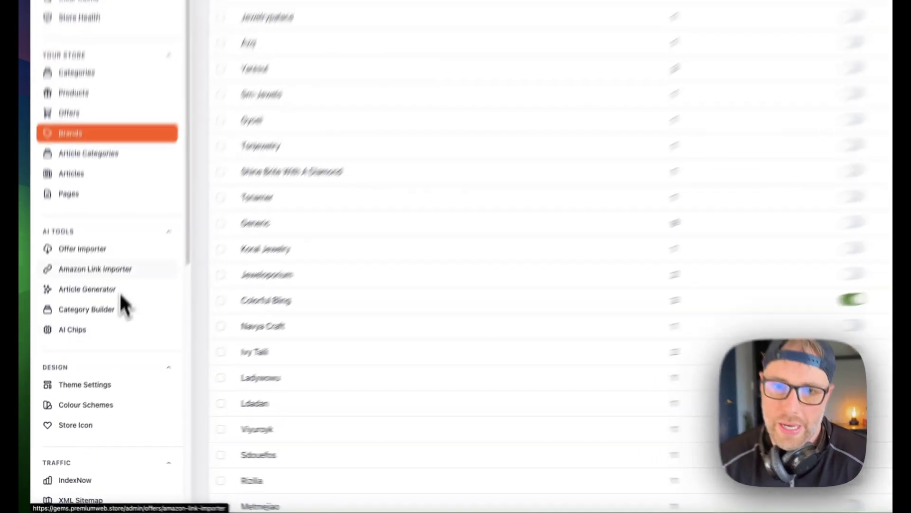